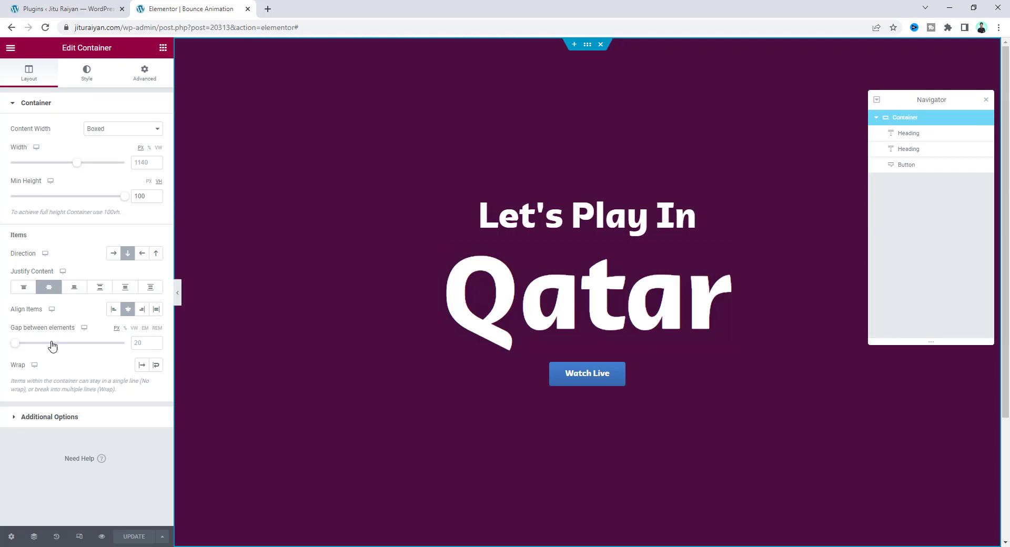
Step: Add an Image widget to the container and place it above the two headings
left_click(163, 48)
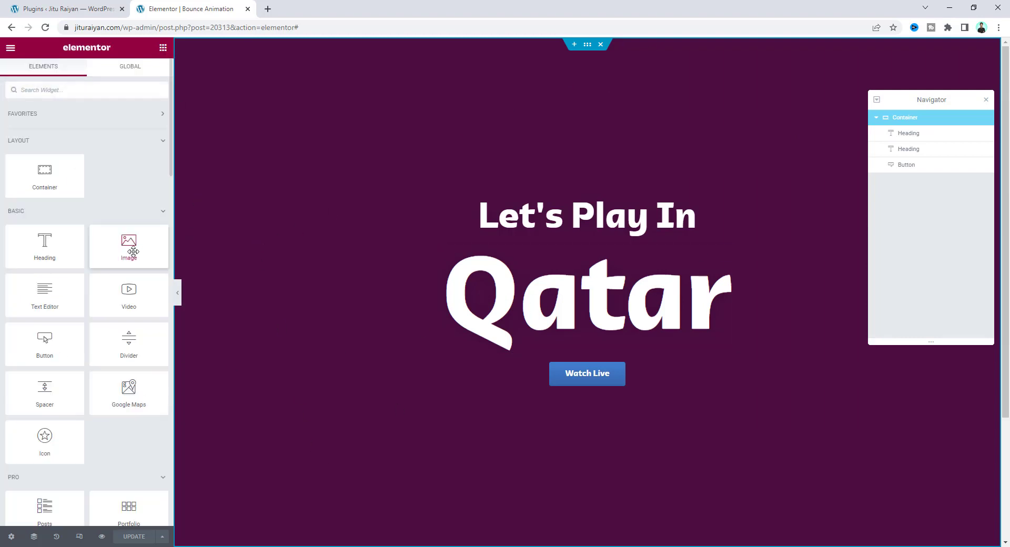
left_click_drag(506, 268, 511, 268)
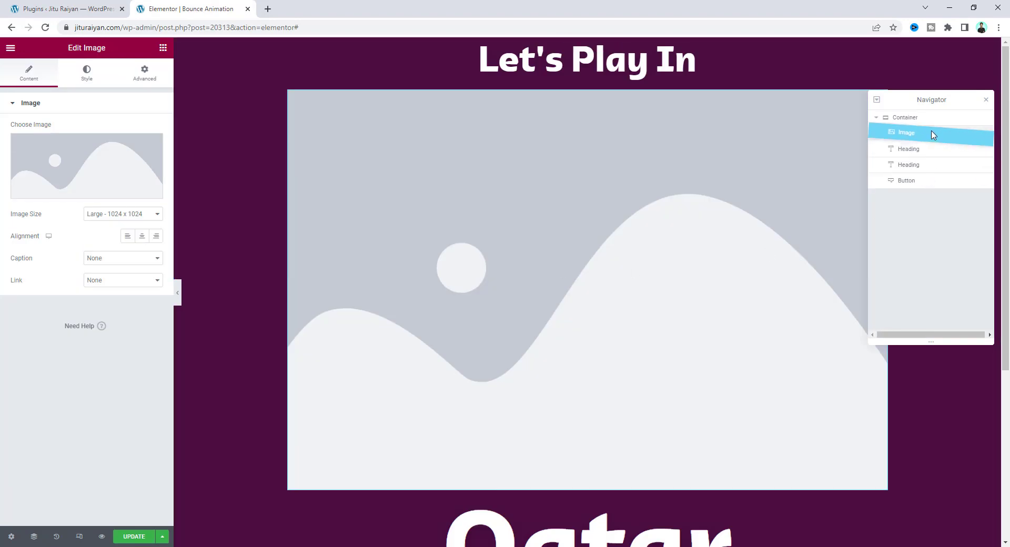
left_click_drag(932, 135, 920, 137)
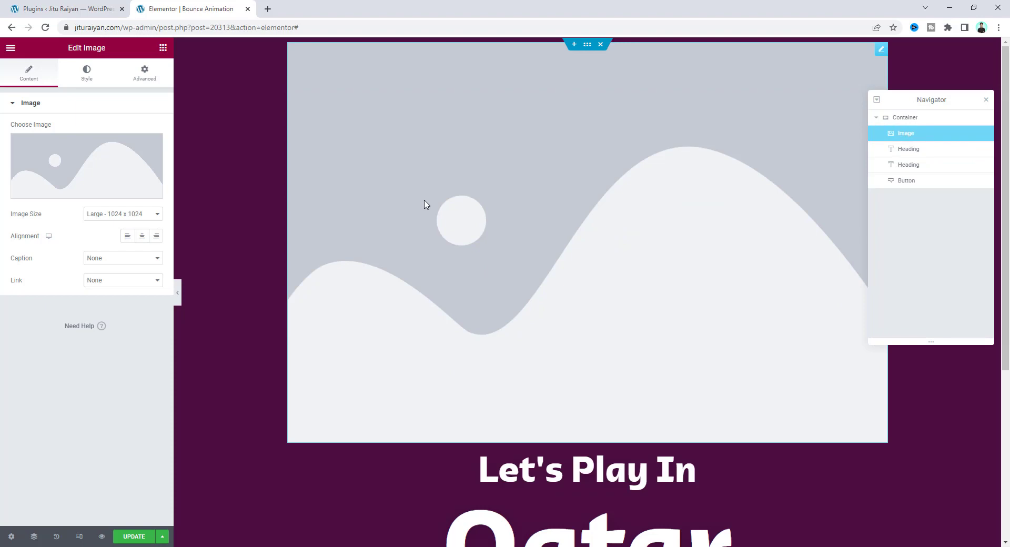
Step: Insert the football picture football-157931_640-1.png from the media library into the image widget
left_click(65, 169)
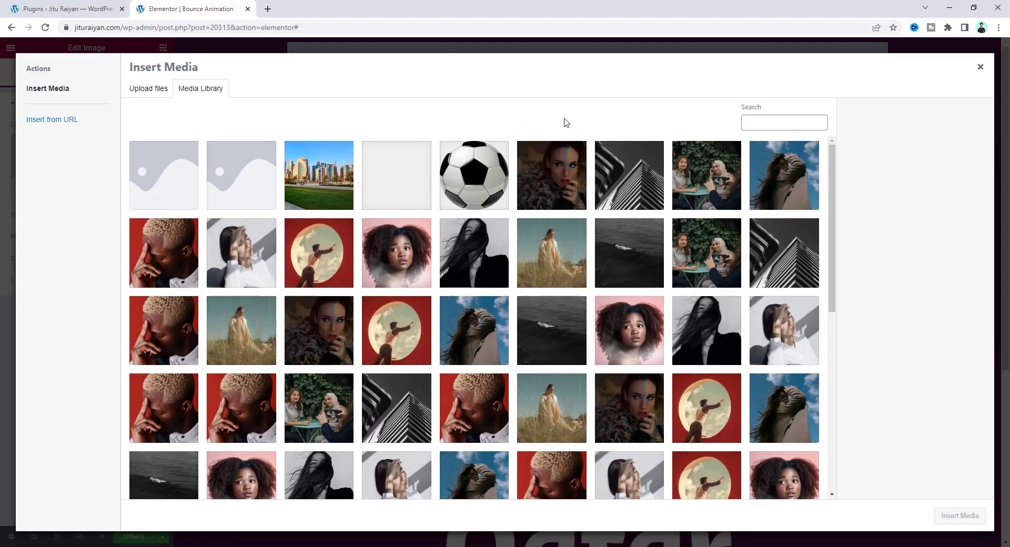
left_click(499, 182)
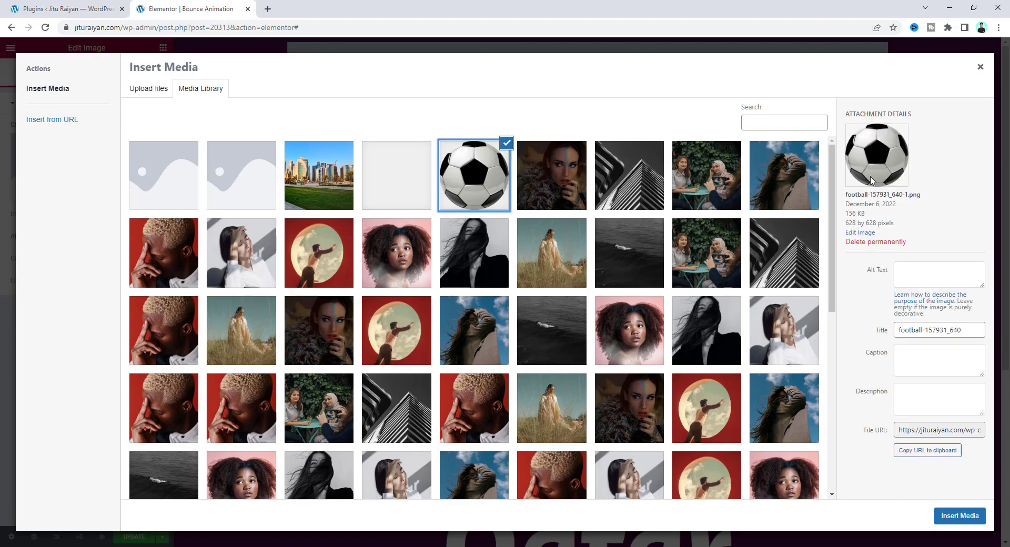
left_click(959, 516)
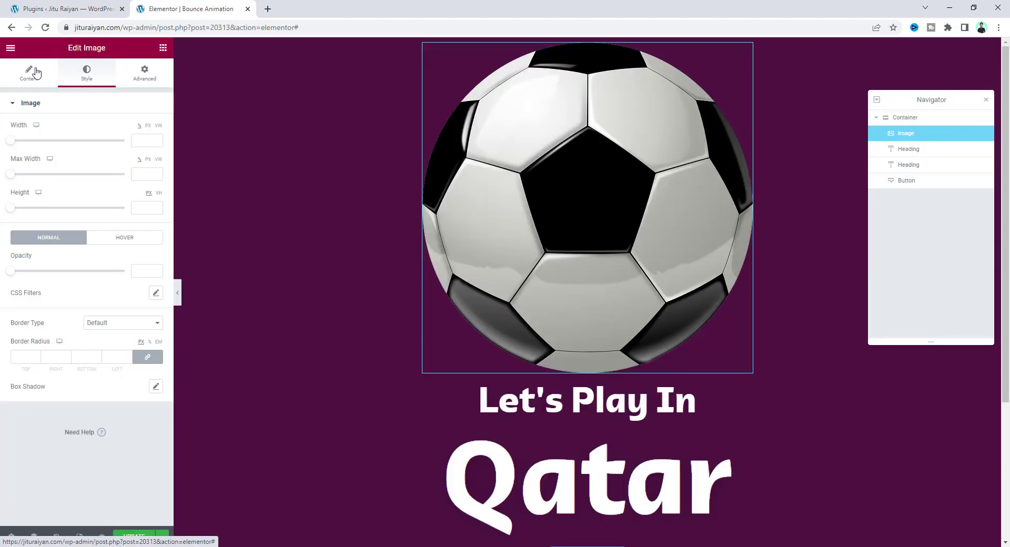
Step: Set the football image's width to 200 px
left_click(92, 71)
left_click(147, 131)
left_click(145, 140)
type("200")
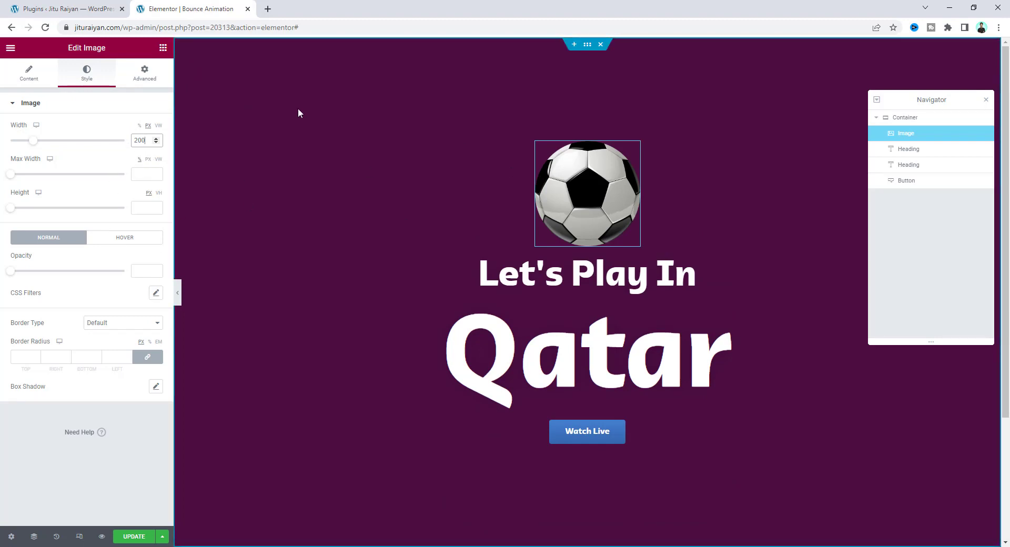
Step: Set the football image's position to Absolute and give it the CSS class mdw-bouncing-image
left_click(144, 77)
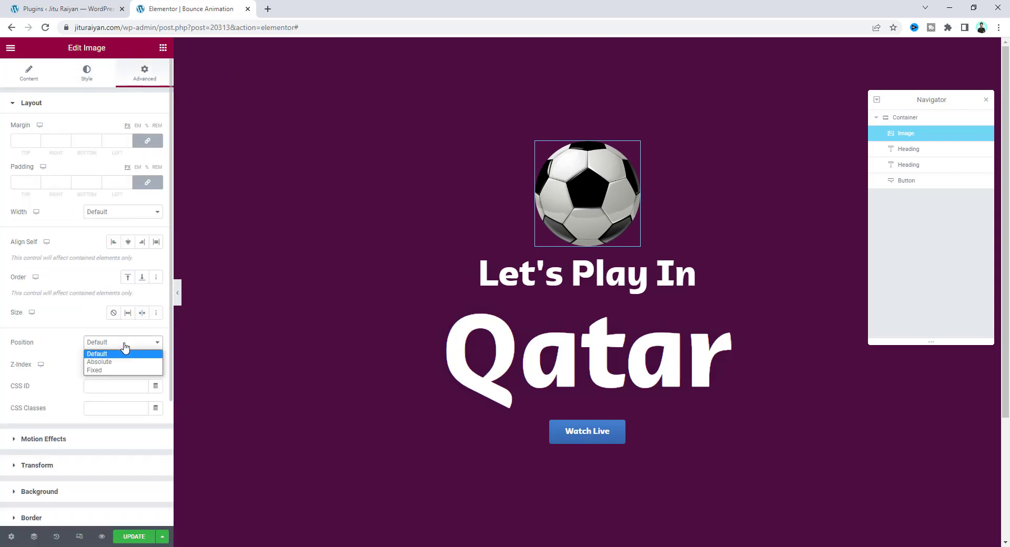
left_click(124, 362)
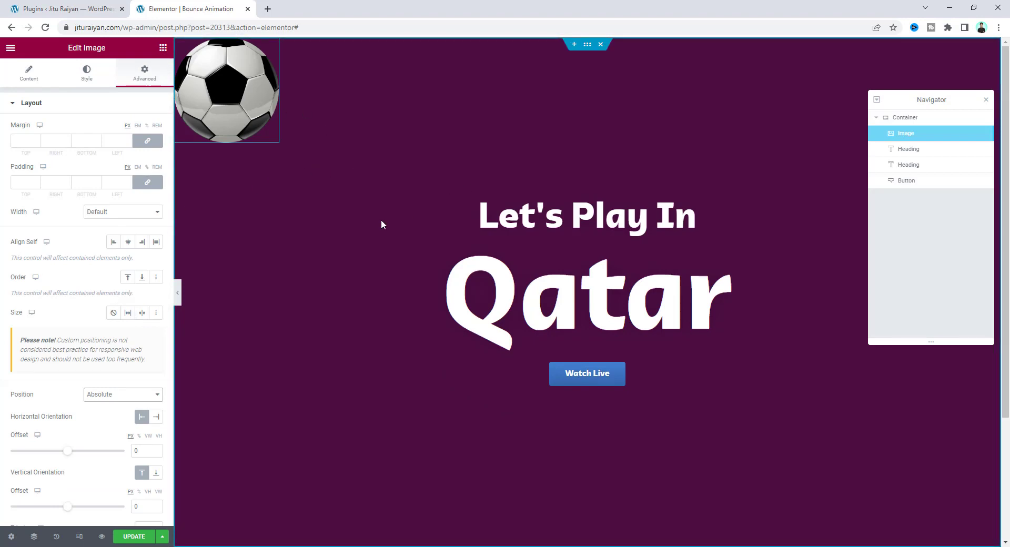
scroll(118, 304, "down", 3)
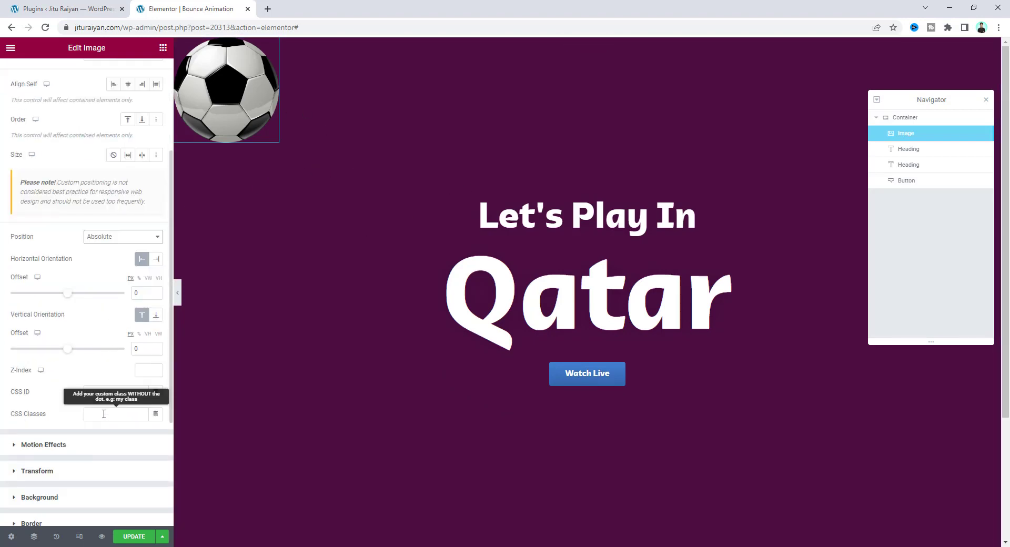
type("mdw-bouncing-image")
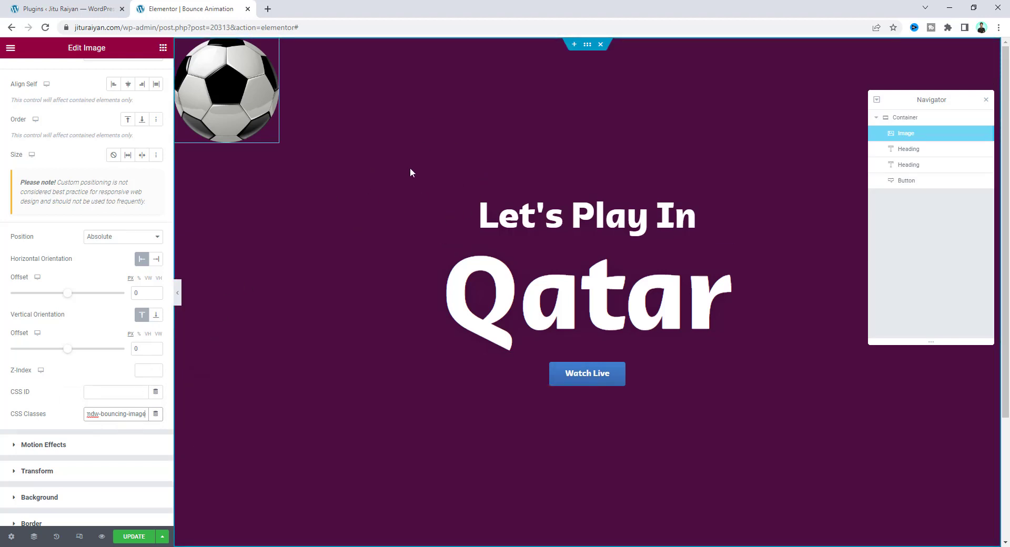
Step: Add an HTML widget above the image in the container and paste the bouncing-image style and script code into it
left_click(163, 48)
type("ht")
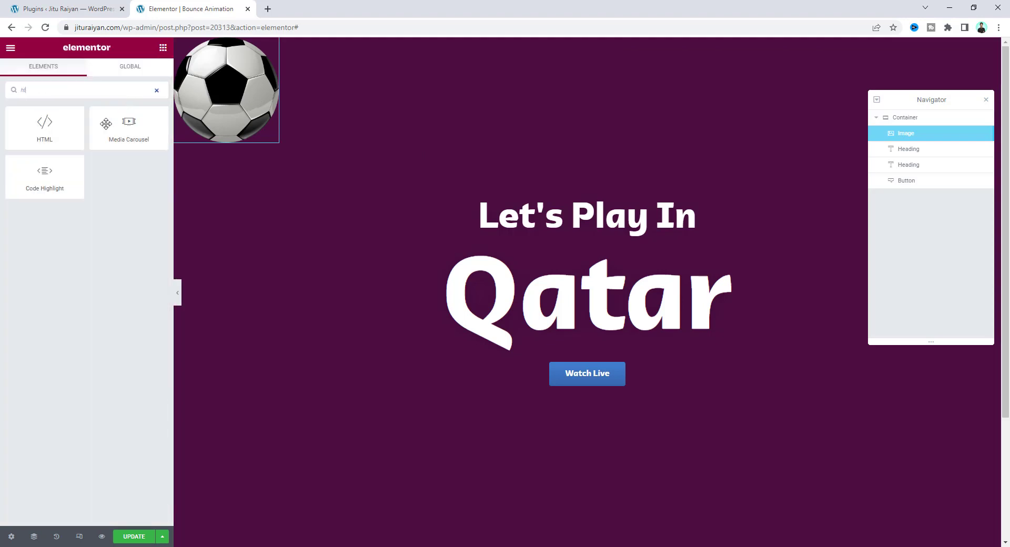
left_click_drag(513, 196, 514, 198)
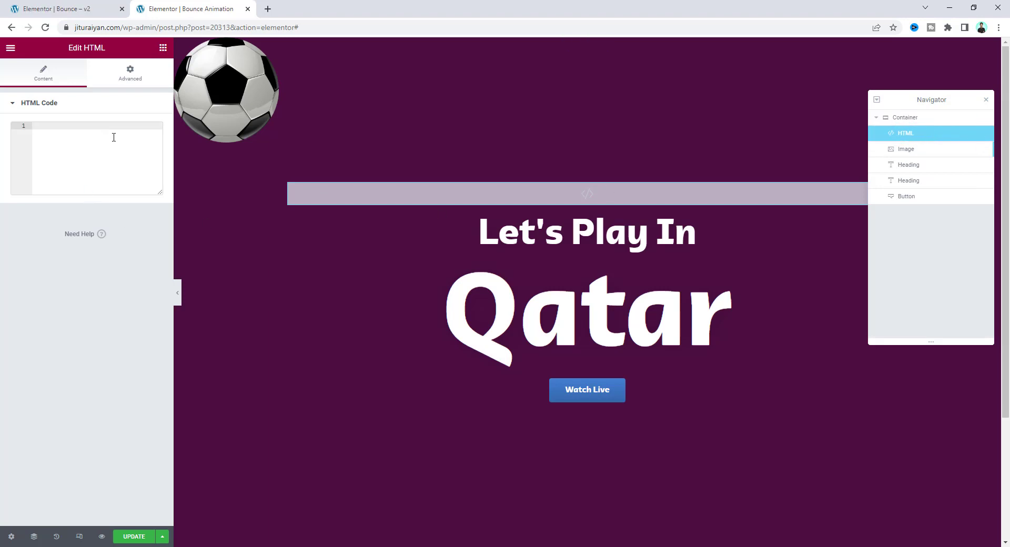
key("ctrl+v")
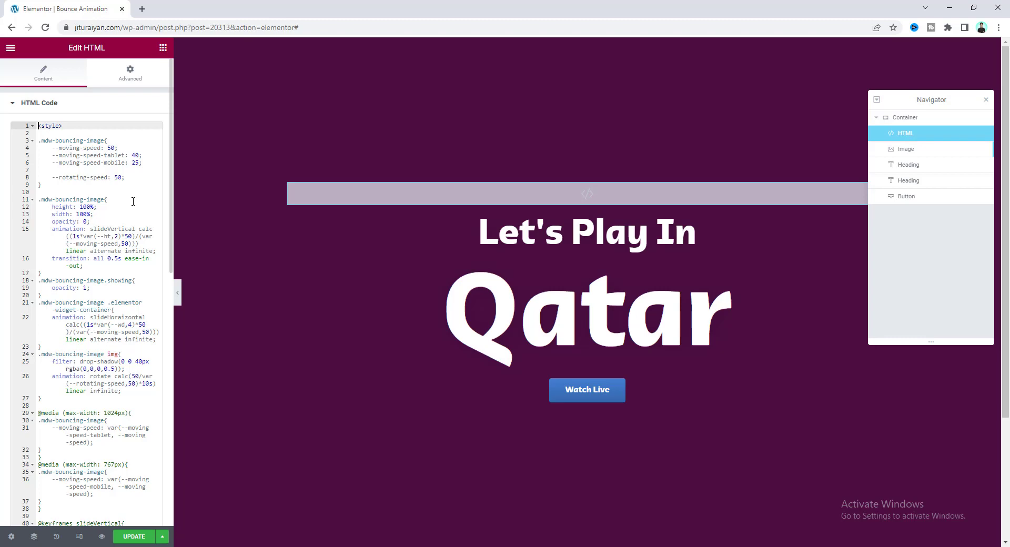
scroll(132, 202, "down", 7)
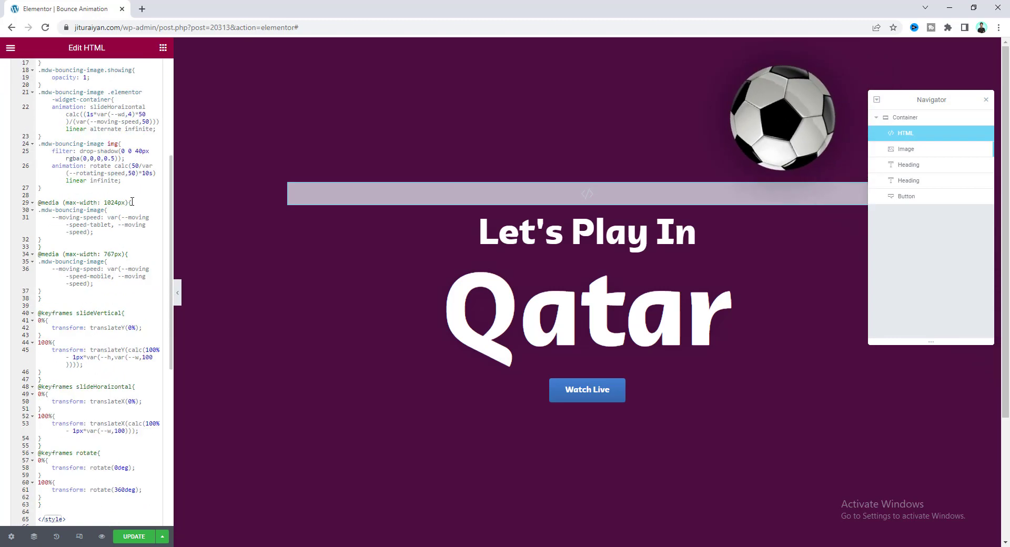
scroll(132, 202, "down", 4)
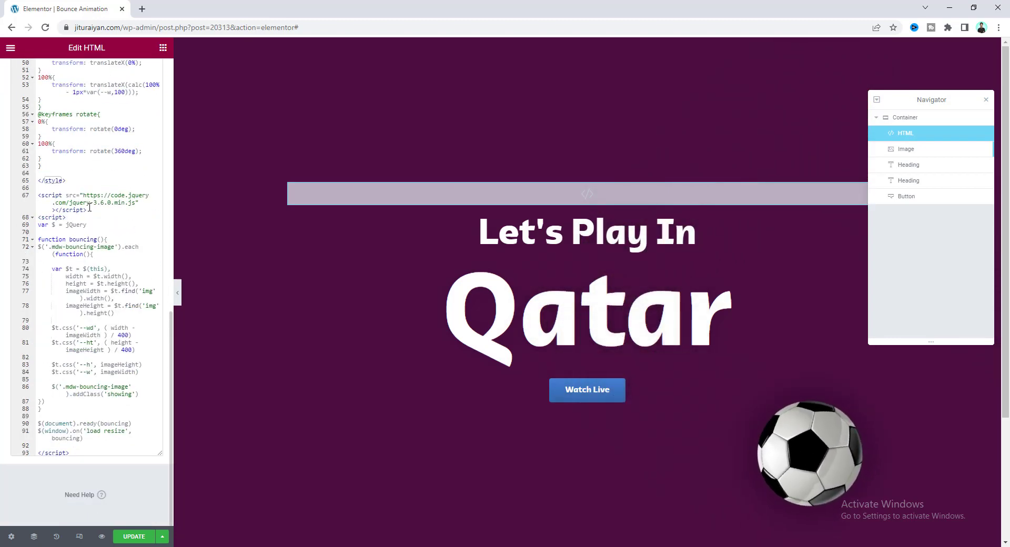
scroll(111, 217, "up", 10)
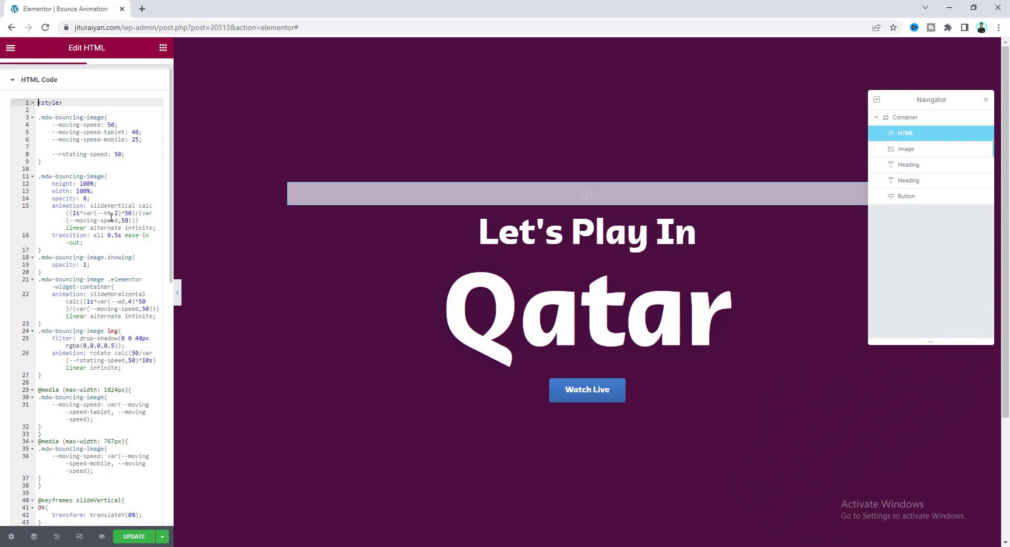
scroll(111, 217, "up", 1)
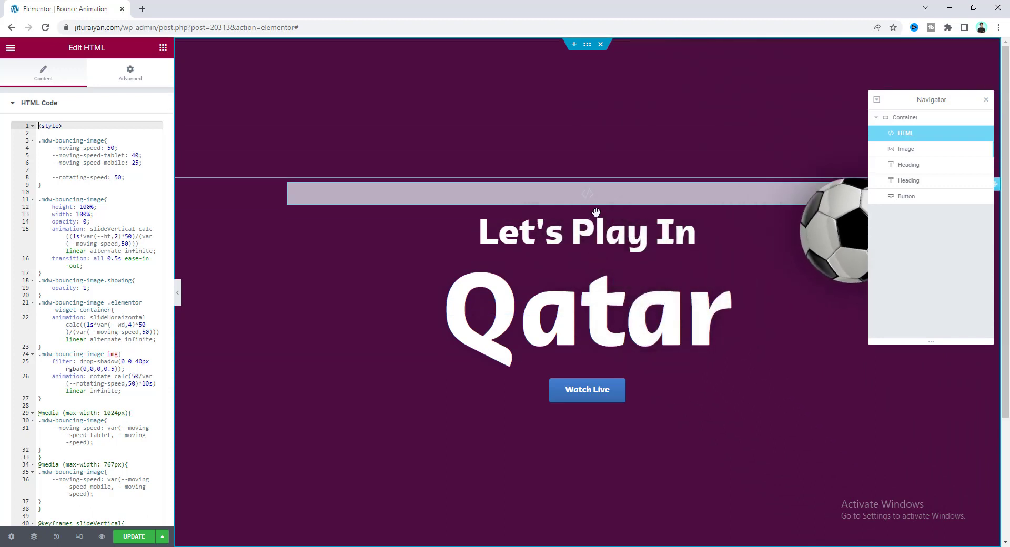
Step: Align the football image left and set its Z-index to 0
left_click(956, 151)
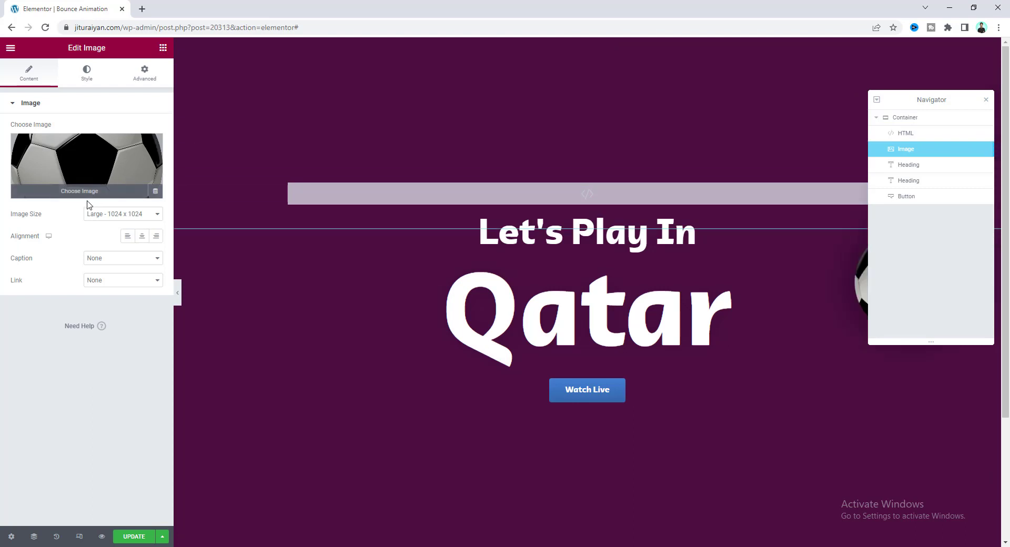
left_click(128, 236)
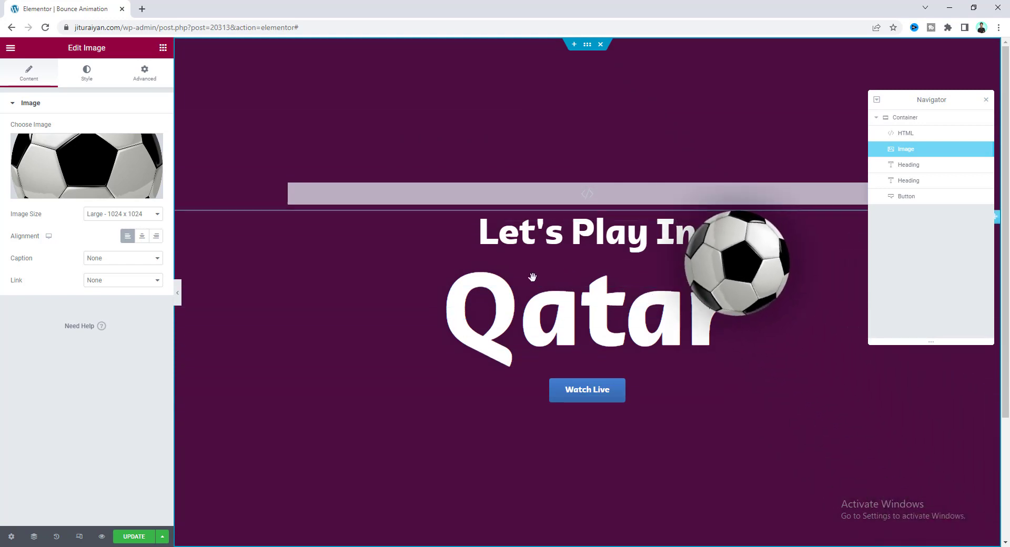
left_click(149, 75)
scroll(131, 442, "down", 3)
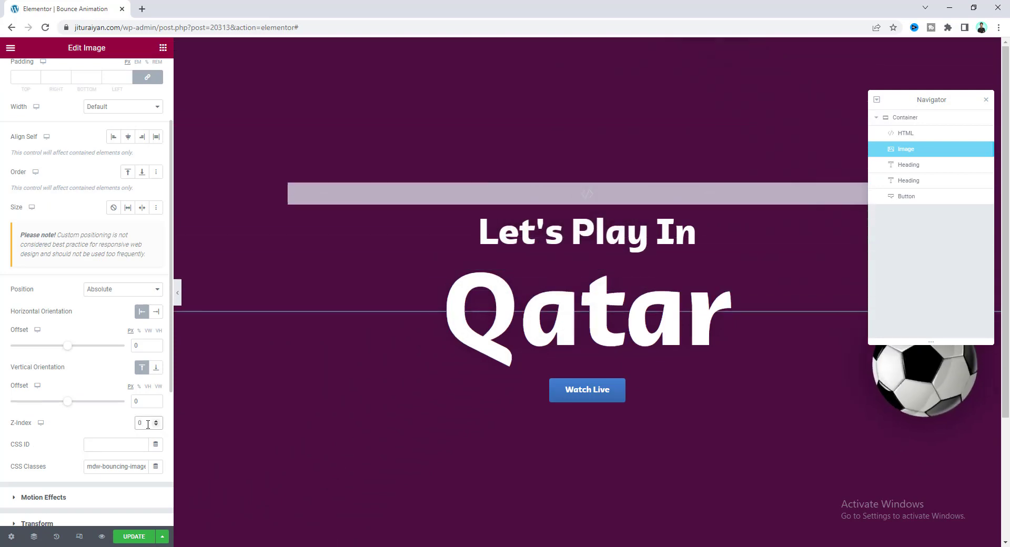
Step: Preview the page and check how the ball bounces within the container and at its lower edge
left_click(102, 537)
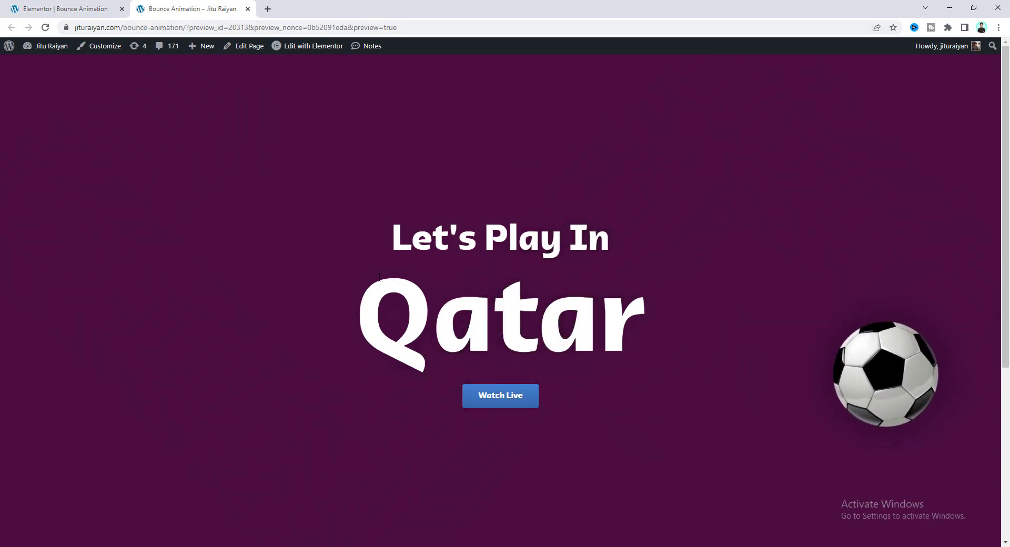
scroll(330, 288, "down", 4)
scroll(330, 288, "up", 2)
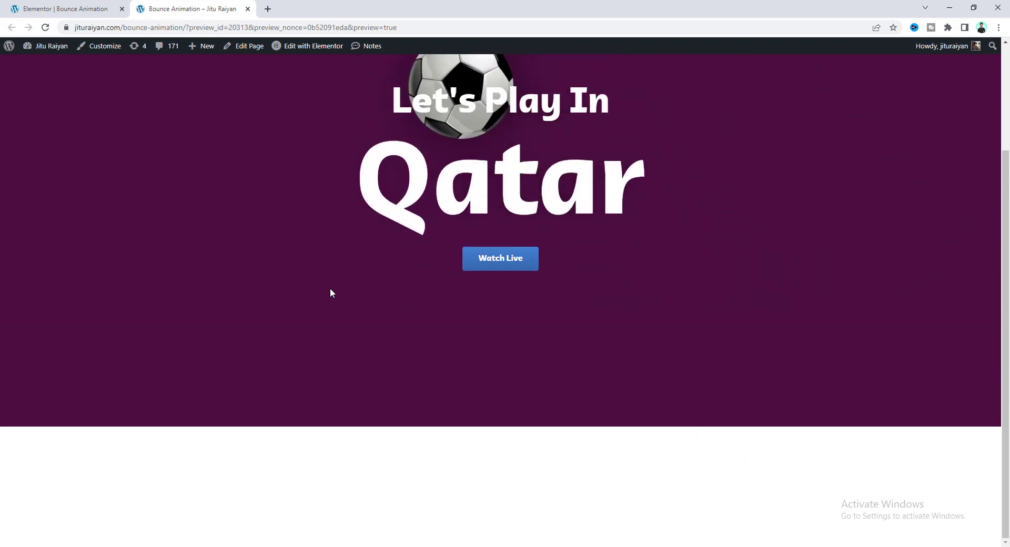
scroll(332, 356, "up", 2)
scroll(292, 365, "down", 3)
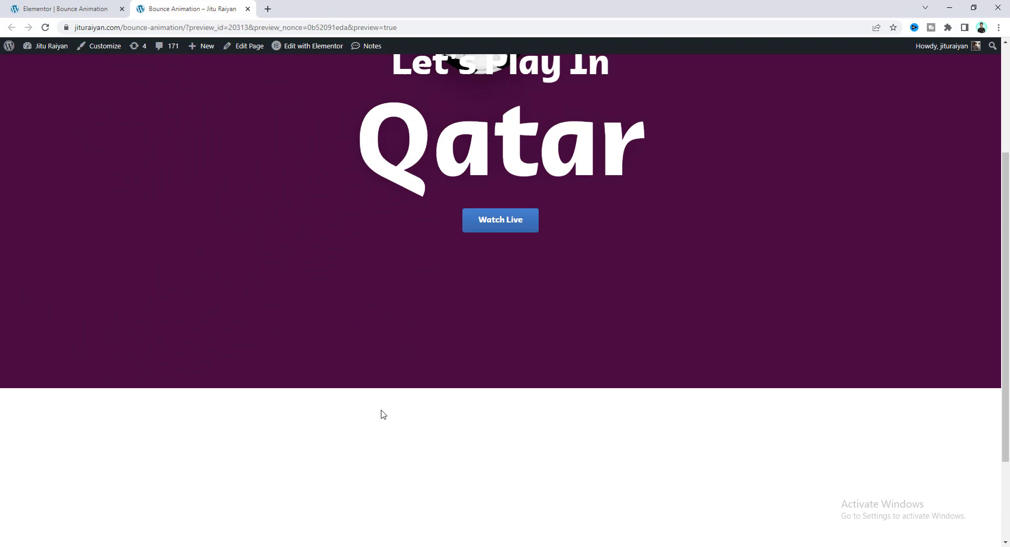
scroll(382, 415, "up", 3)
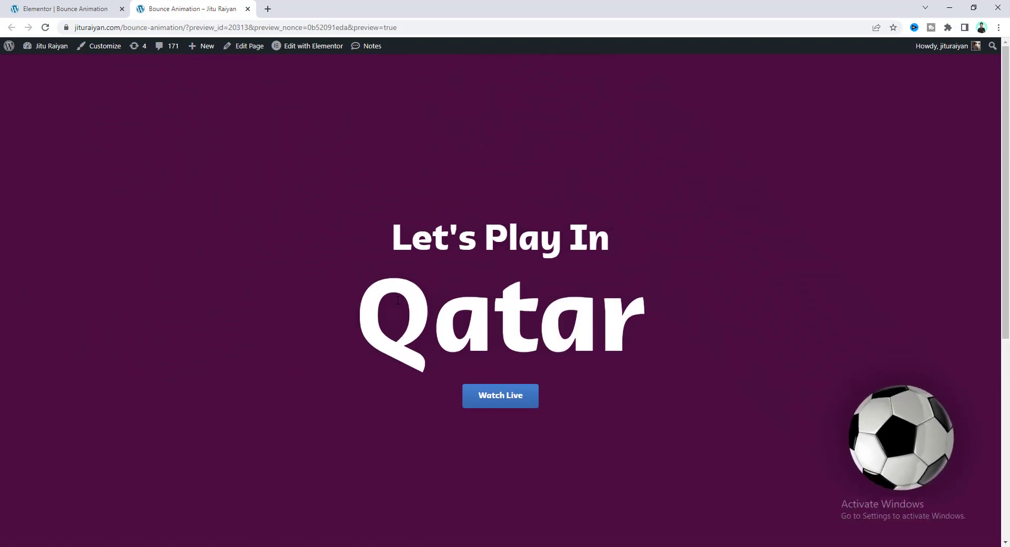
Step: Return to the page editor and set the container's overflow to Hidden
left_click(90, 10)
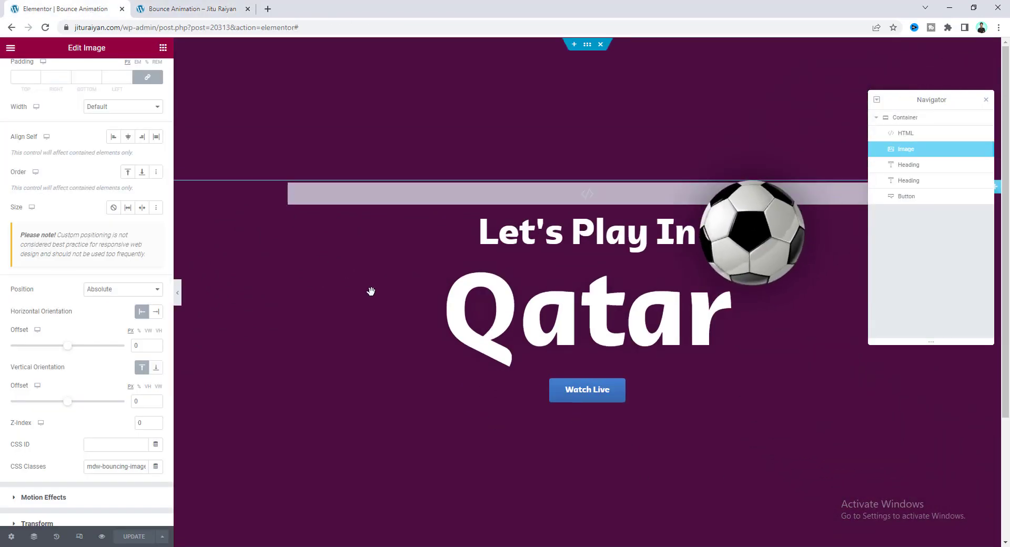
scroll(371, 291, "down", 4)
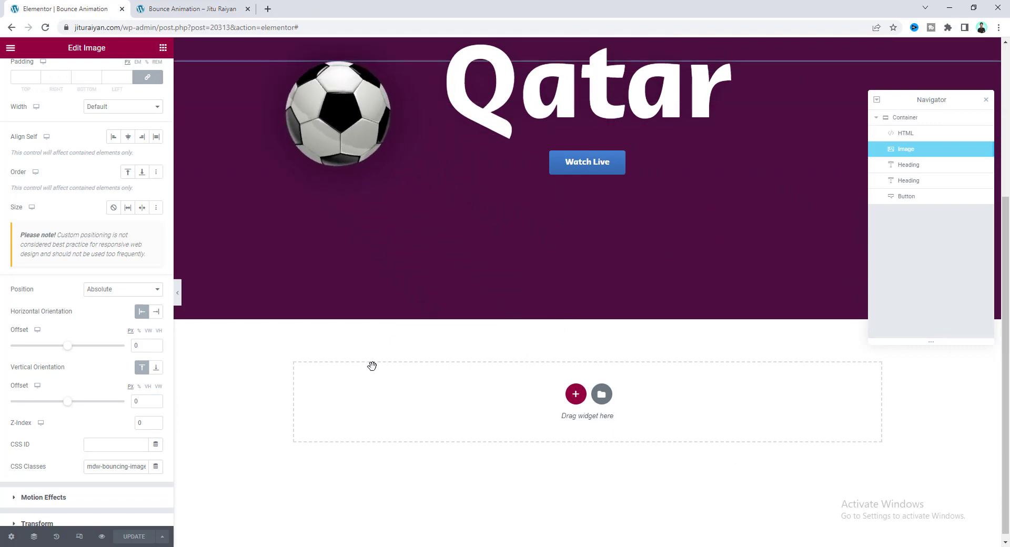
scroll(386, 405, "up", 1)
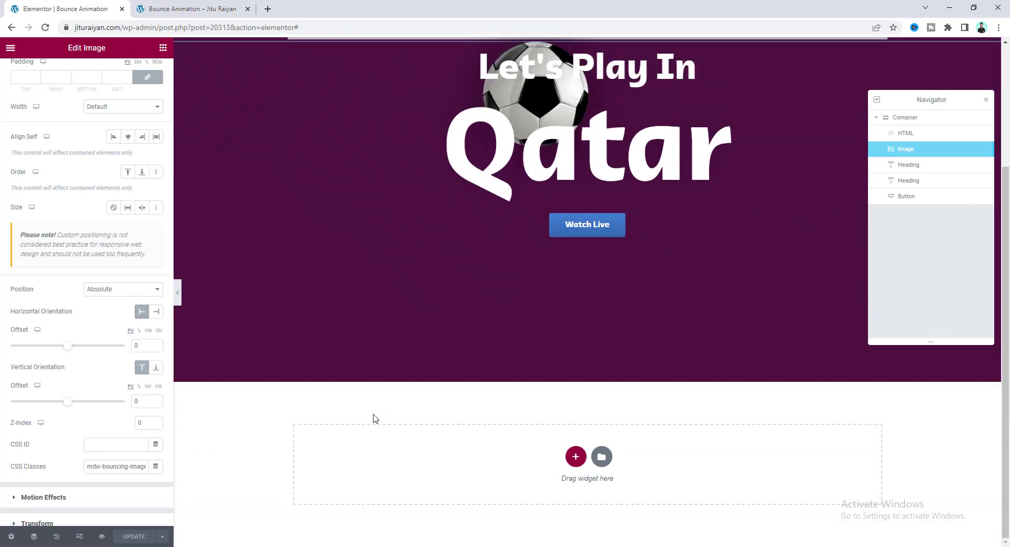
scroll(371, 416, "down", 1)
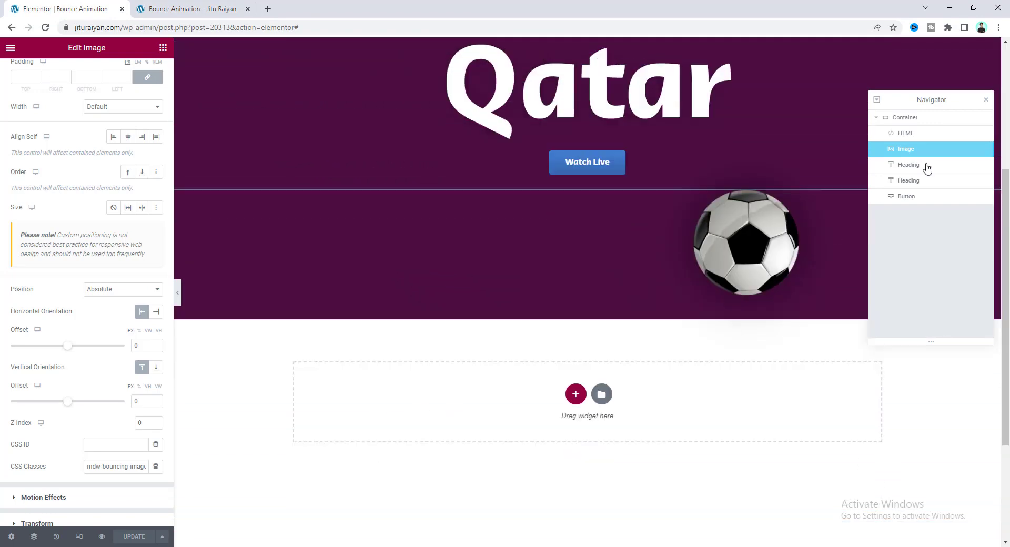
left_click(930, 120)
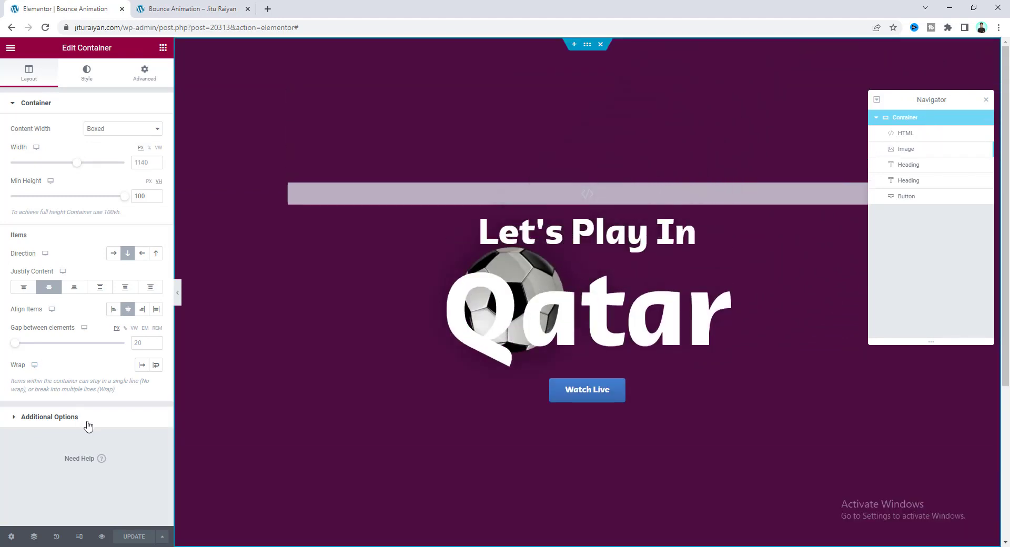
left_click(84, 418)
left_click(125, 156)
left_click(128, 175)
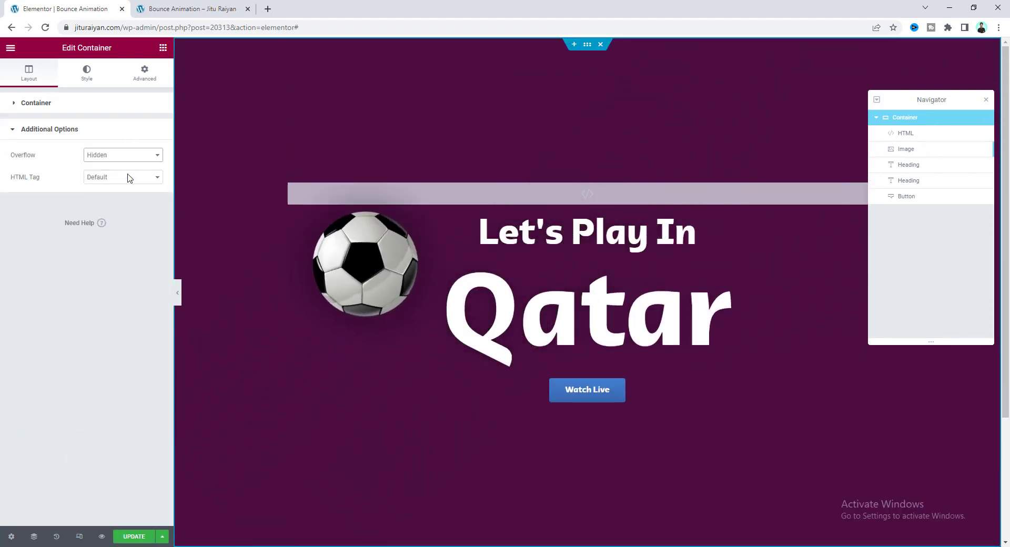
Step: Check the page preview, return to the editor and select the moving-speed and rotating-speed variables in the HTML code
key("ctrl+Tab")
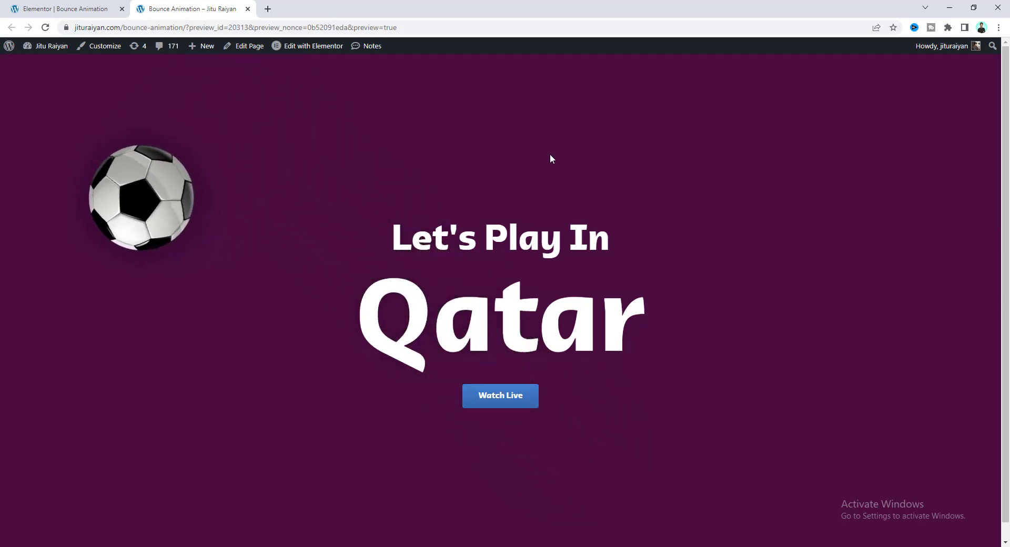
left_click(28, 7)
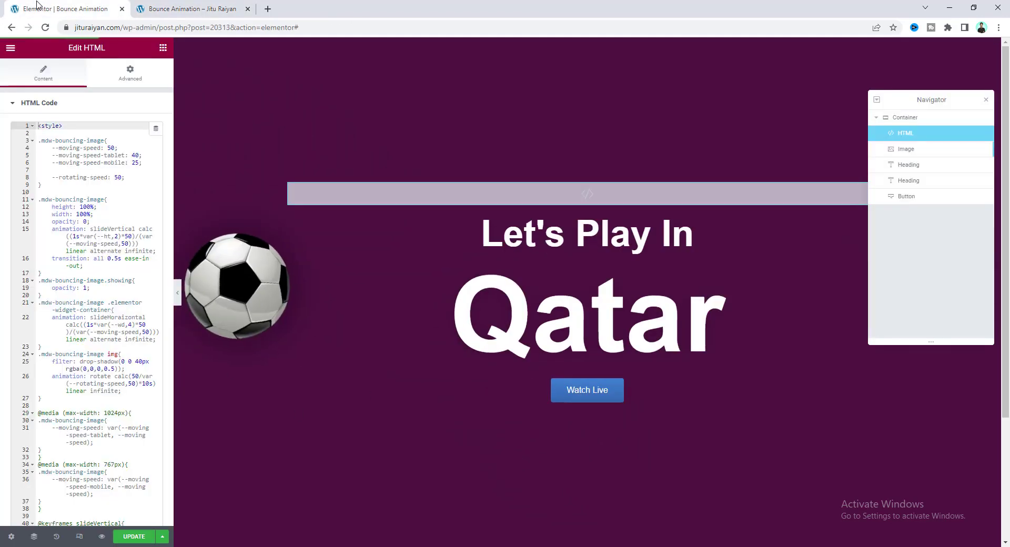
left_click(85, 156)
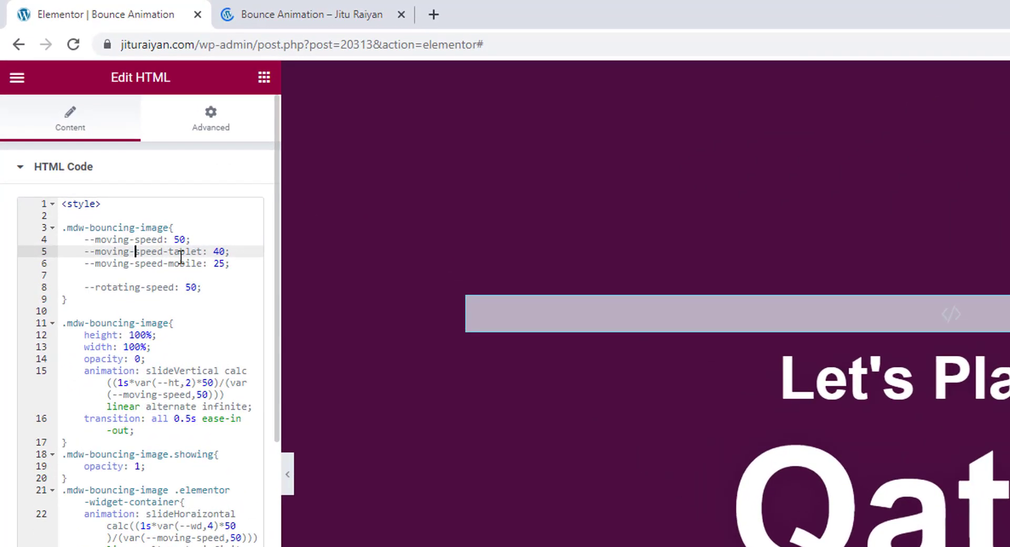
left_click_drag(160, 309, 170, 288)
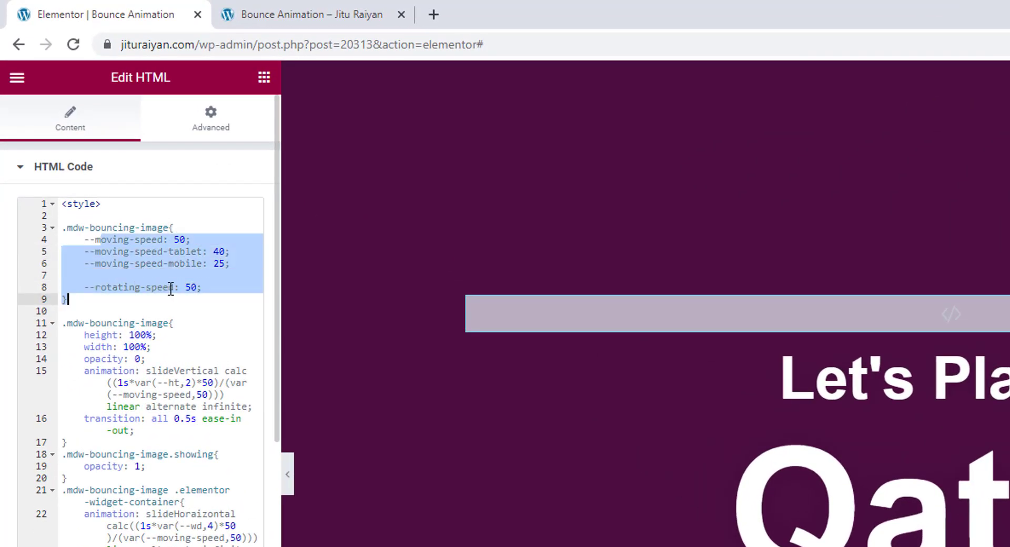
Step: Try a different desktop moving-speed value in the bouncing-image CSS and restore it to 50
left_click(194, 243)
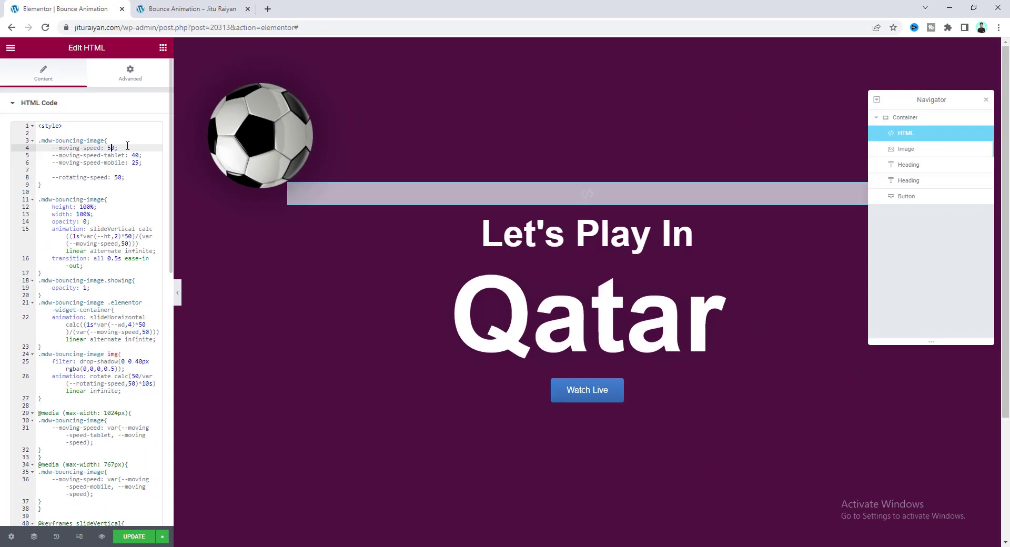
left_click_drag(142, 163, 110, 150)
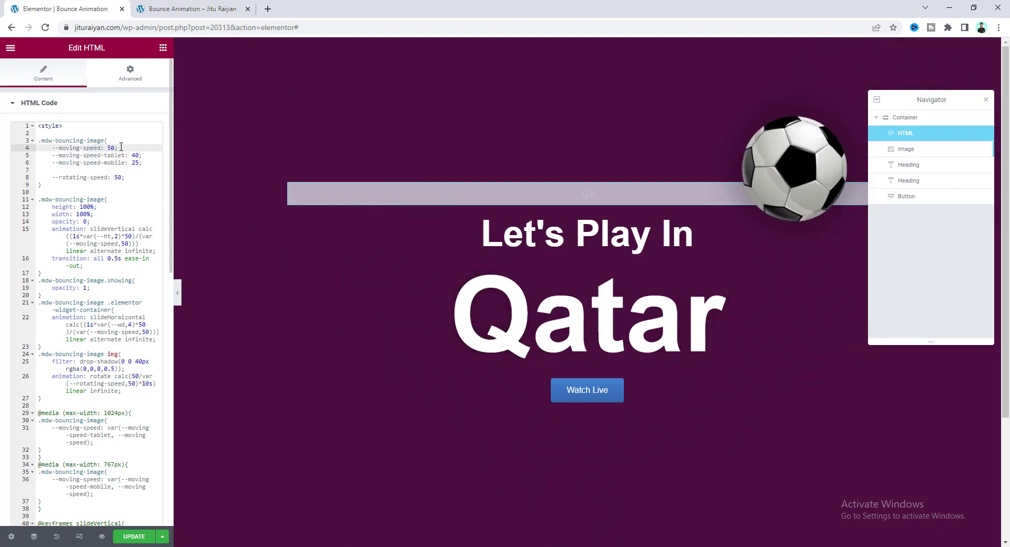
type("0")
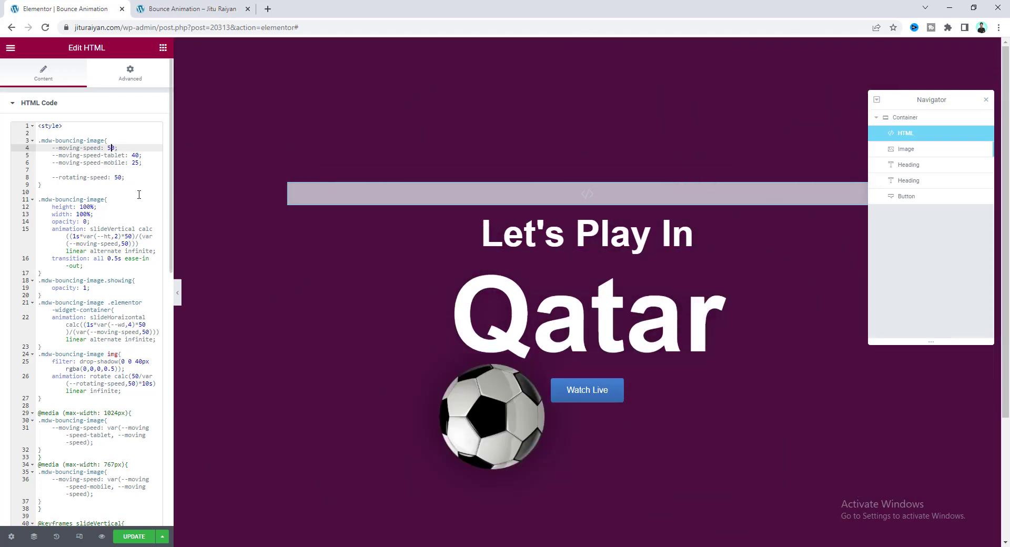
key("BackSpace")
Step: Try a rotating-speed value of 500 in the bouncing-image CSS and restore it to 50
left_click(71, 177)
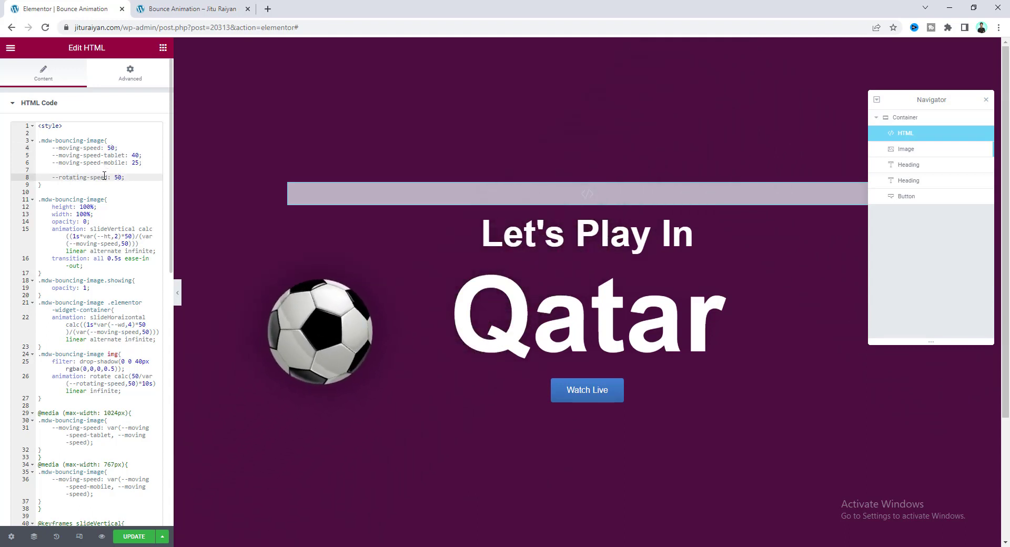
left_click(119, 177)
type("0")
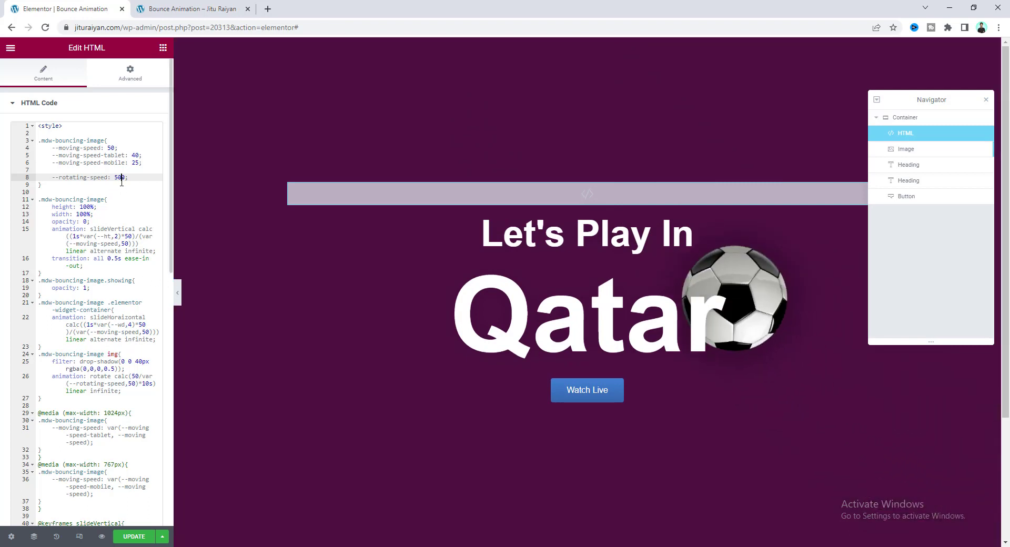
key("BackSpace")
key("BackSpace")
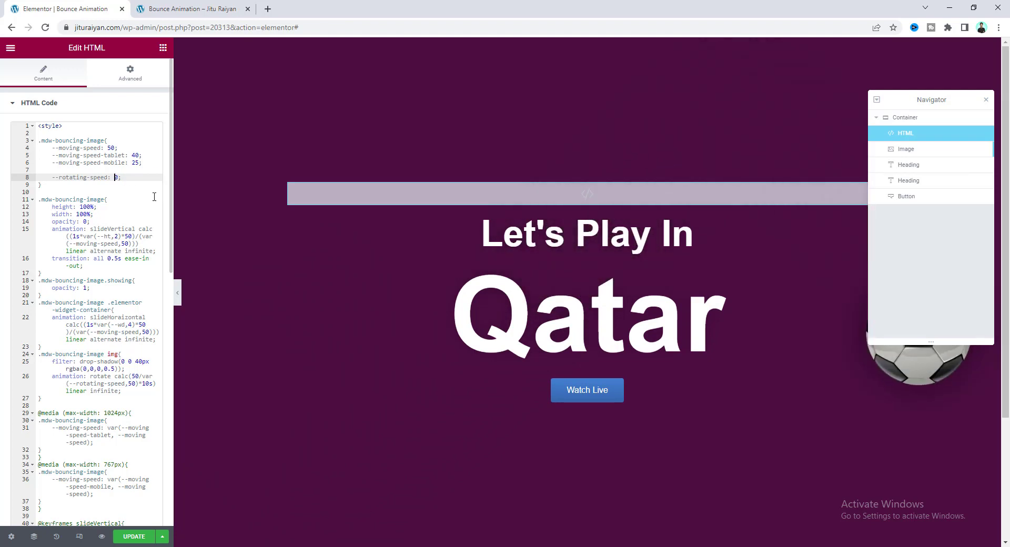
type("5")
left_click(135, 177)
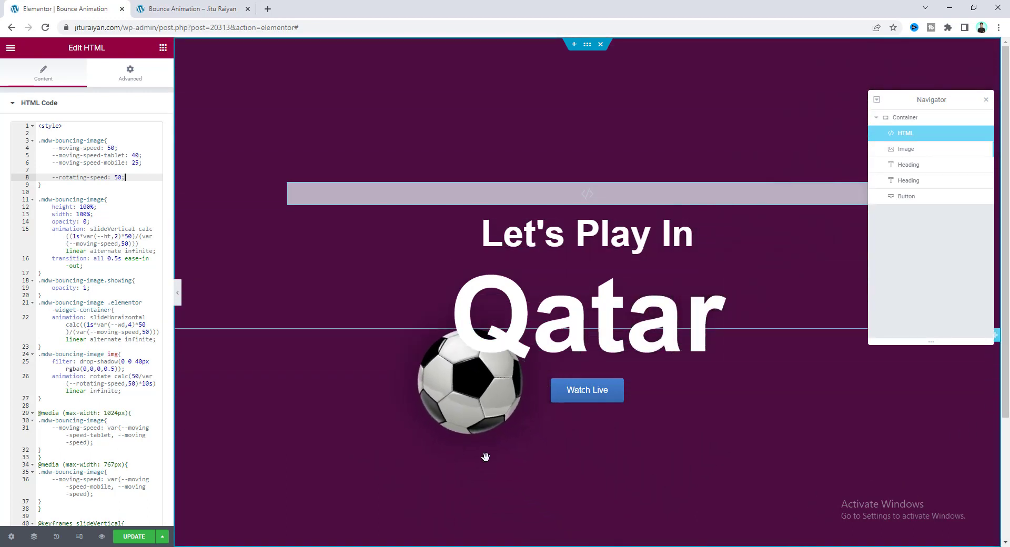
Step: Examine the drop-shadow filter in the CSS rule for the bouncing image
left_click_drag(123, 366, 66, 368)
left_click(79, 361)
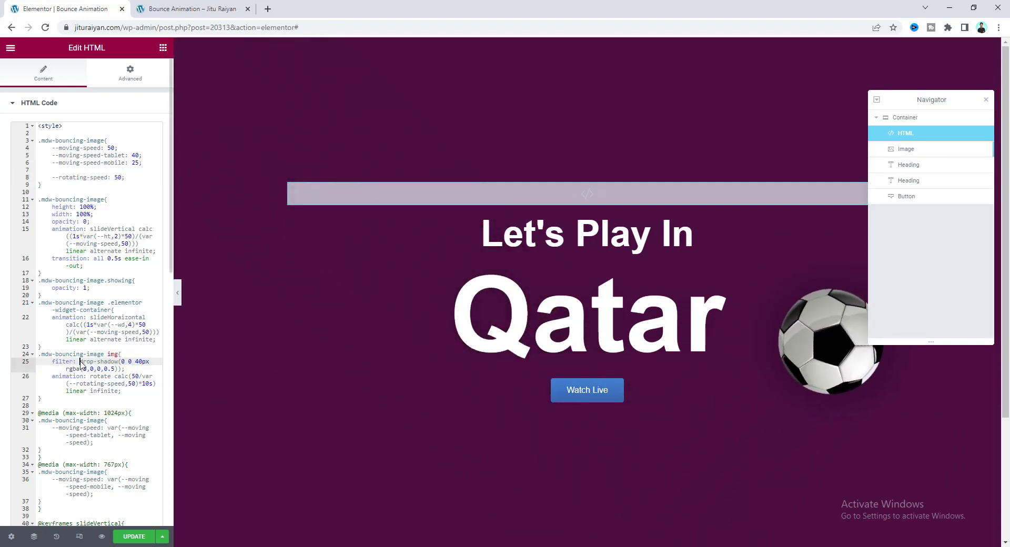
Step: Set the football image's width to 100 px for tablet and check the mobile layout with the editing panel hidden
left_click(79, 537)
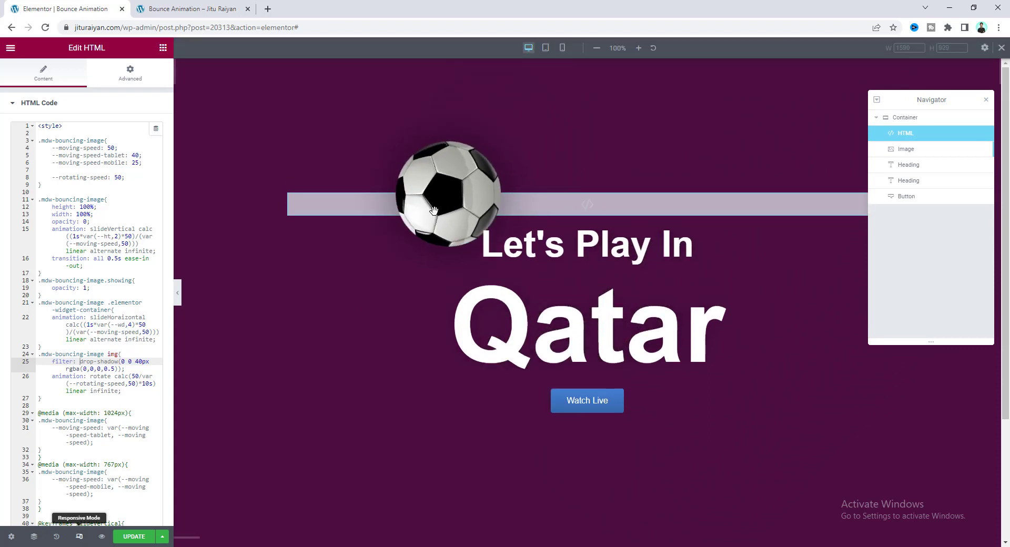
left_click(545, 49)
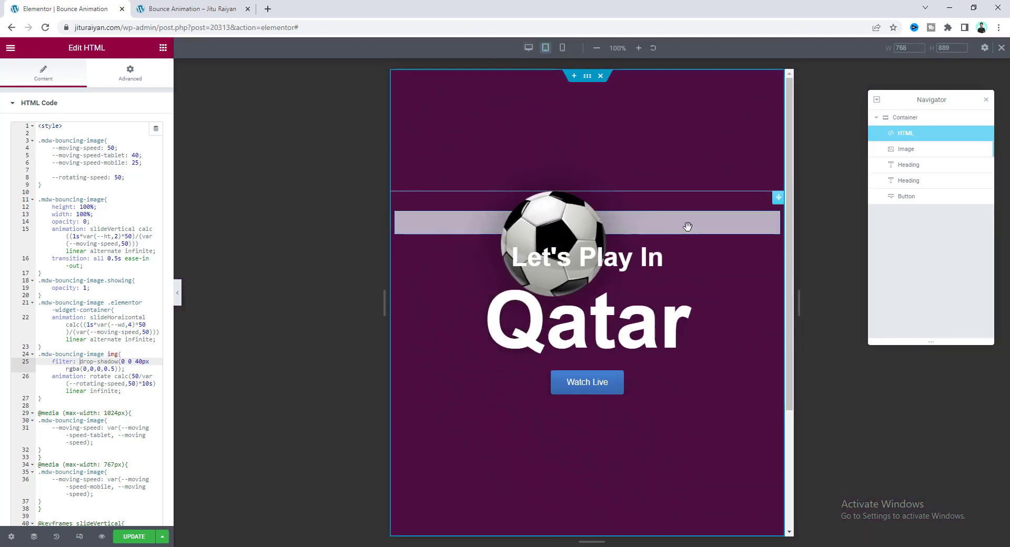
left_click(911, 152)
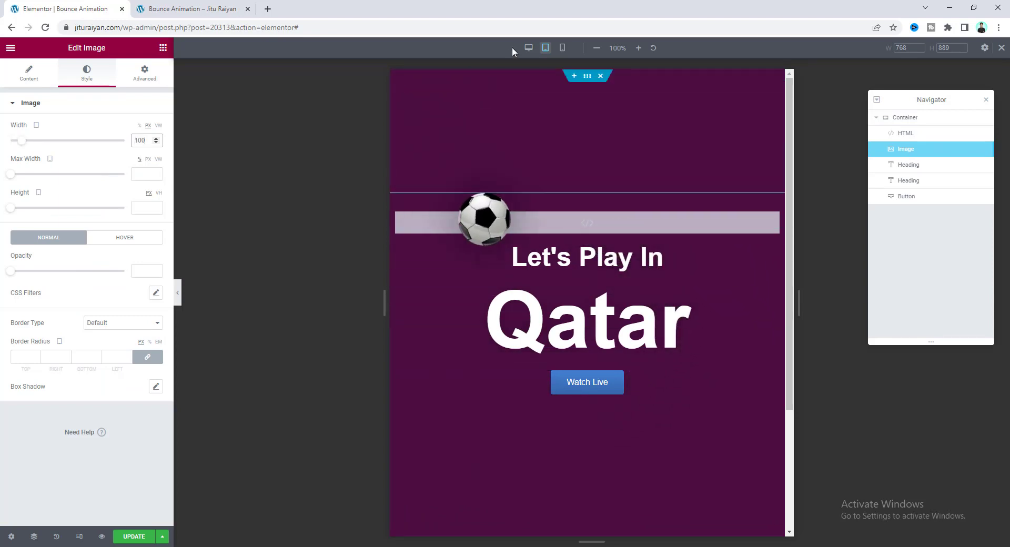
left_click(563, 48)
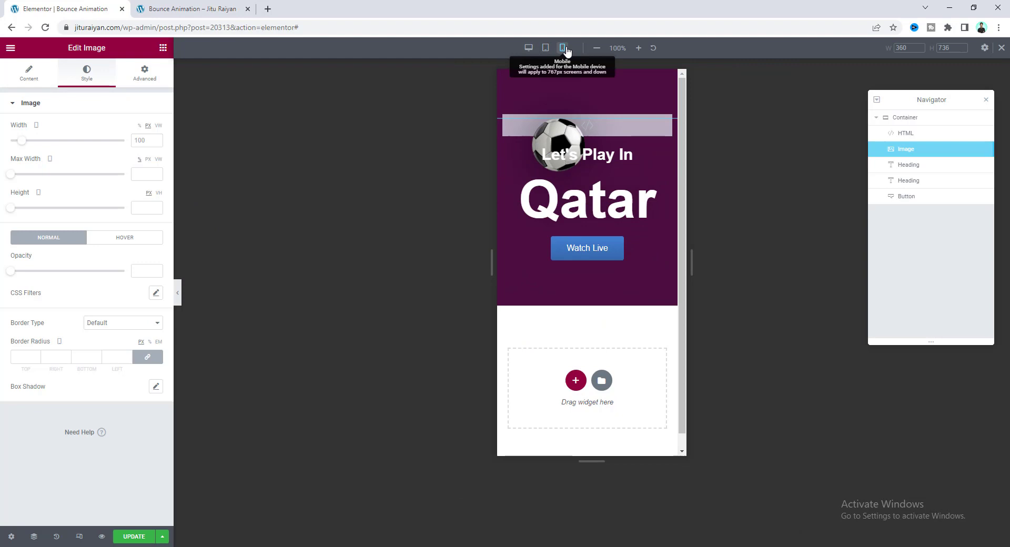
left_click(178, 294)
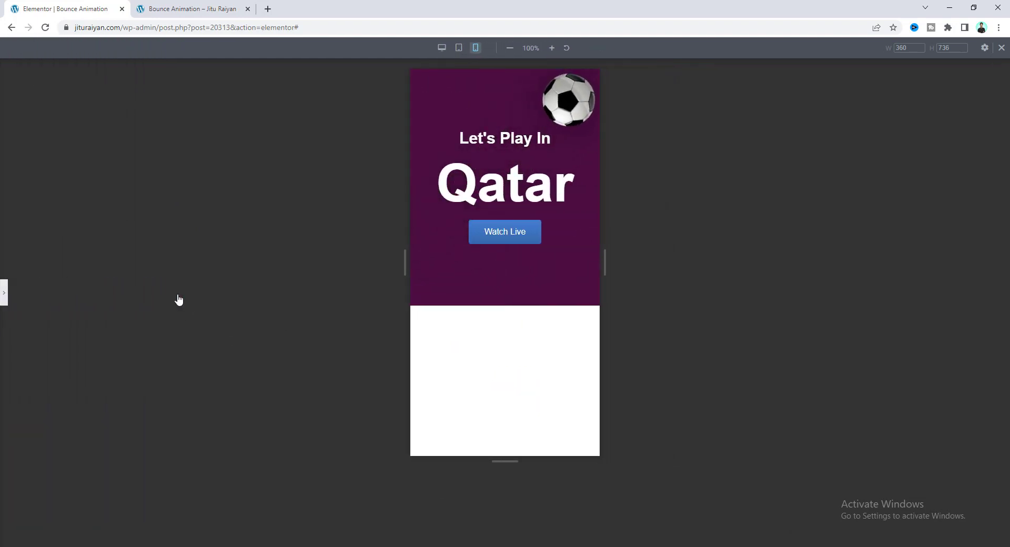